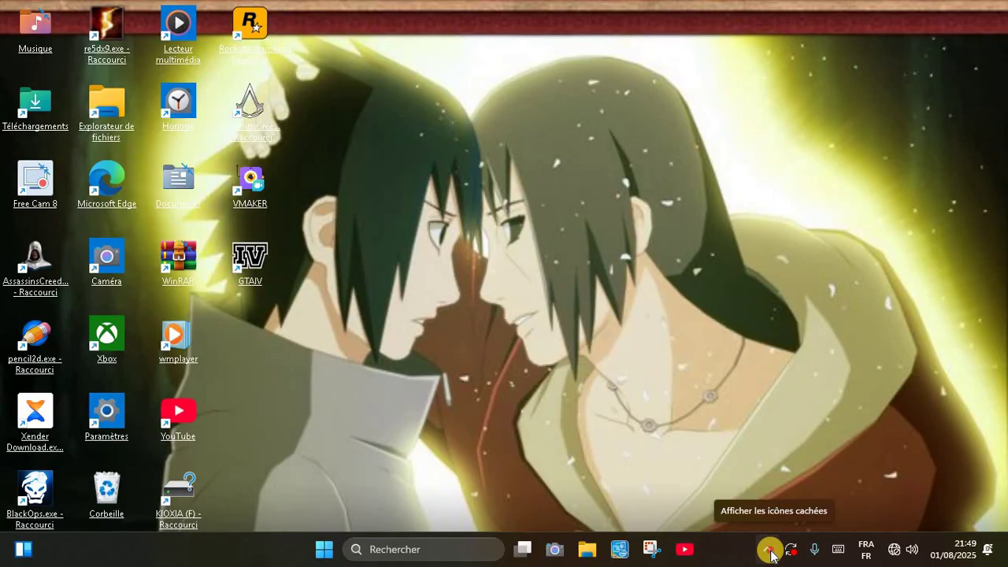
Step: Open the display settings of the Intel HD graphics control panel from its system tray icon's graphics properties
click(768, 551)
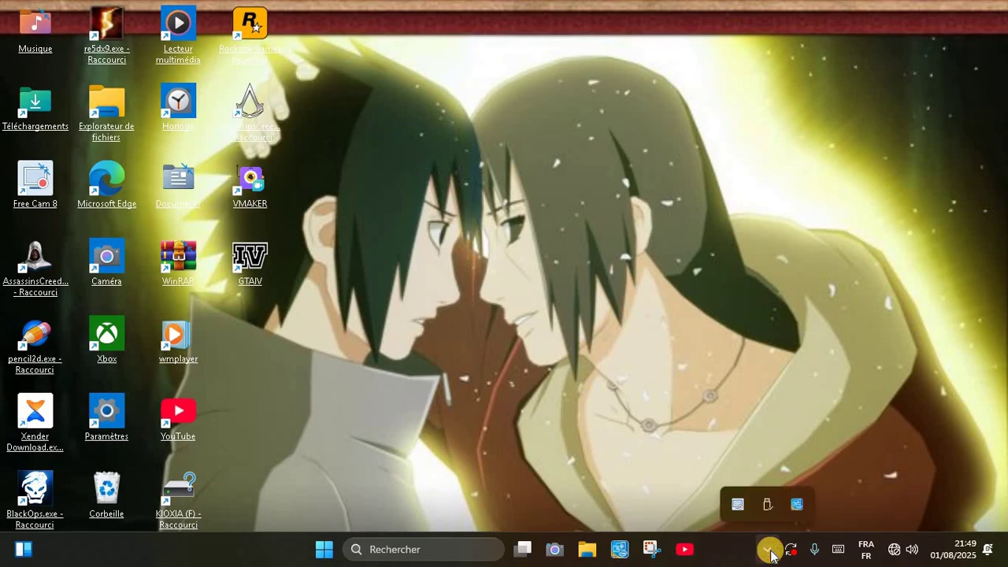
right_click(801, 504)
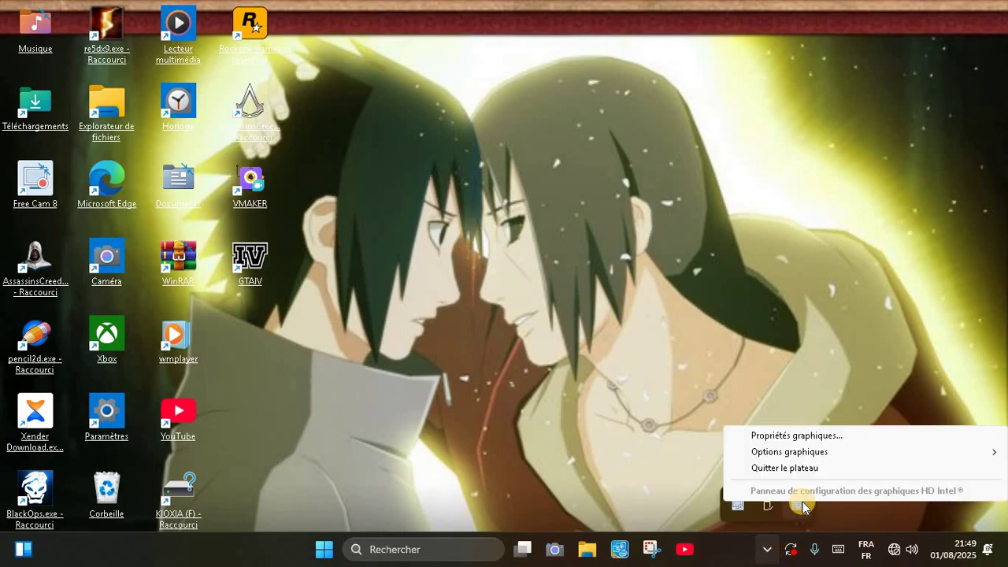
click(778, 435)
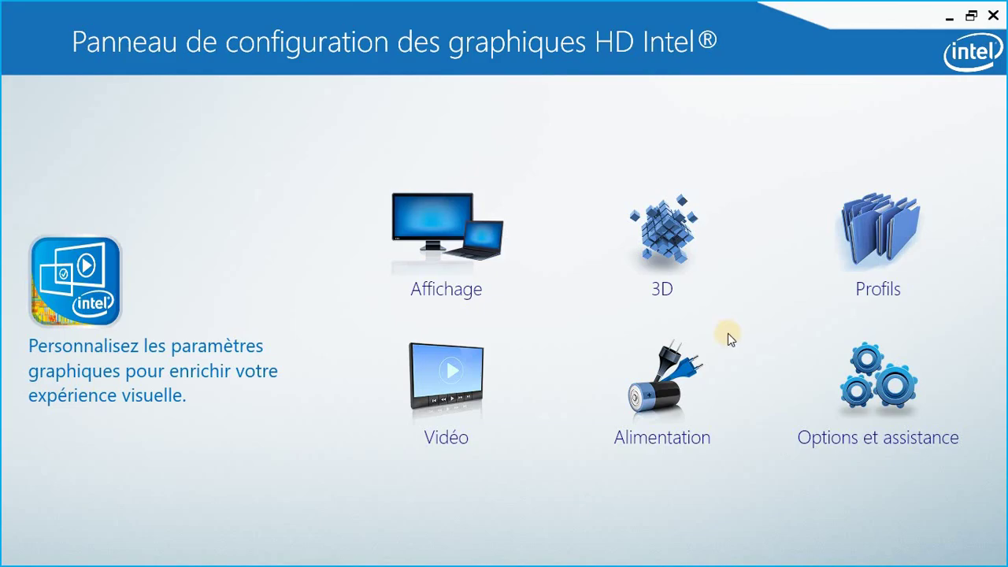
click(481, 264)
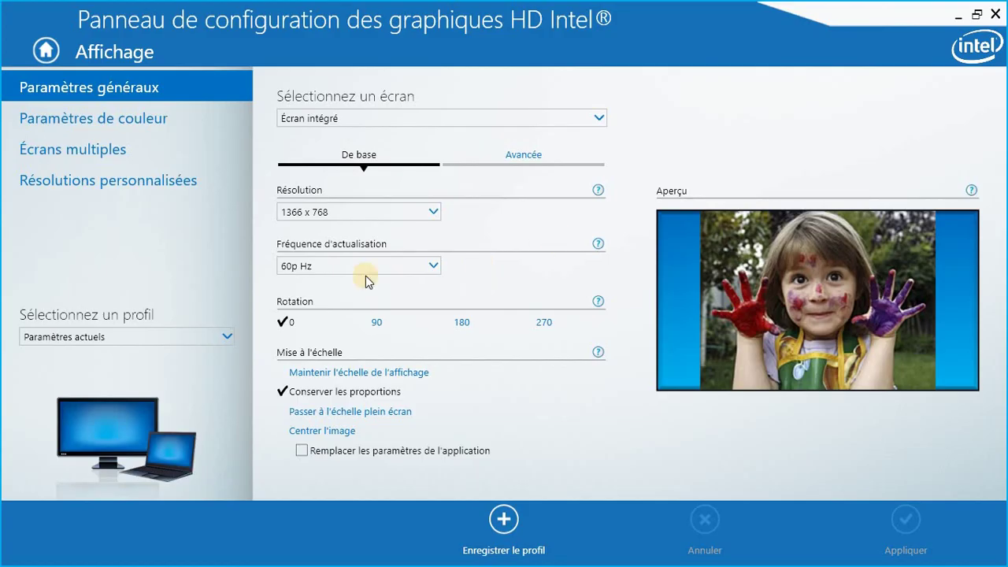
Step: Open the custom resolutions settings for the built-in display and accept the warning about modifying resolutions
click(163, 191)
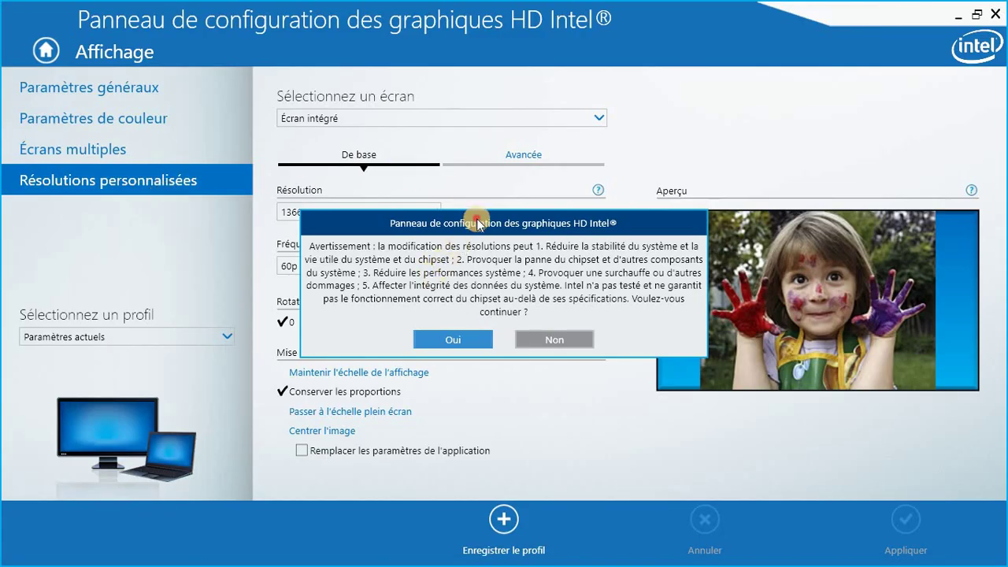
drag(477, 222, 427, 316)
click(440, 223)
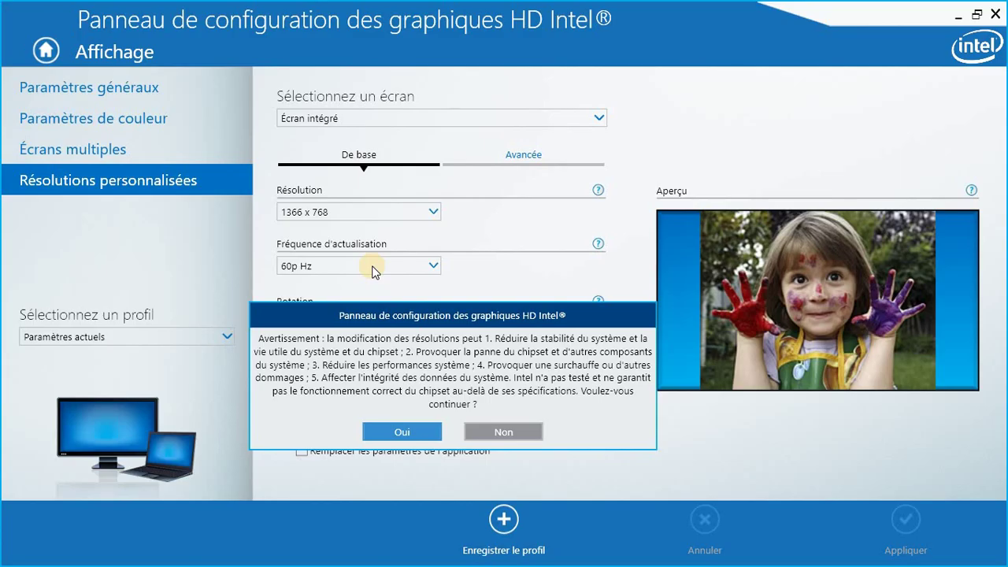
click(403, 432)
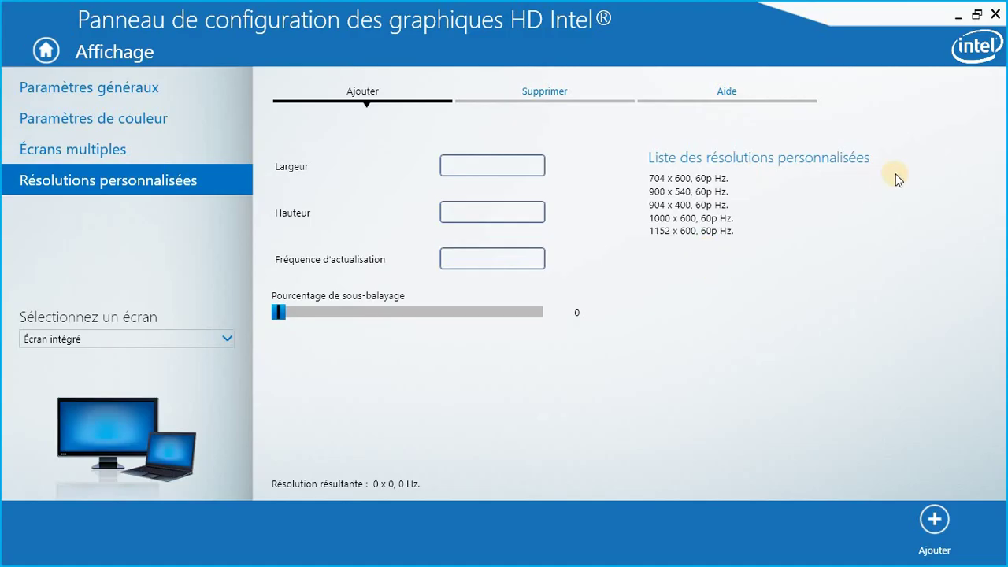
Step: Examine the full list of resolutions available for the built-in display in the general settings
click(197, 100)
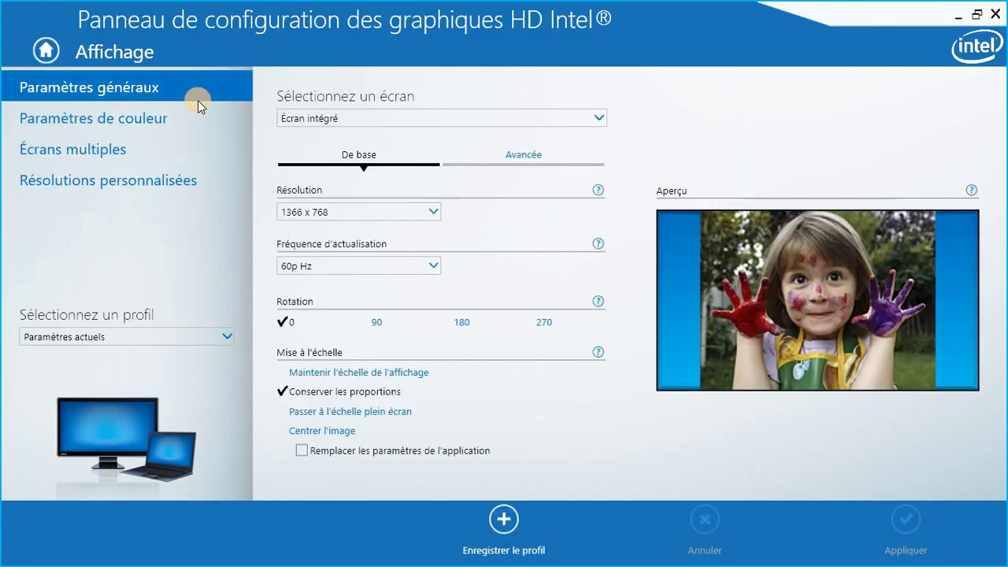
click(432, 209)
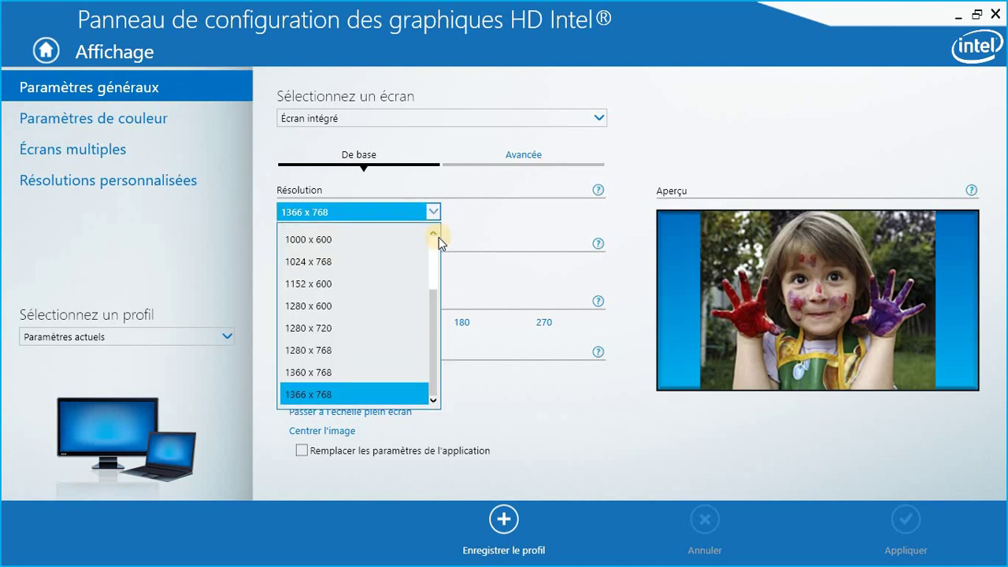
click(488, 253)
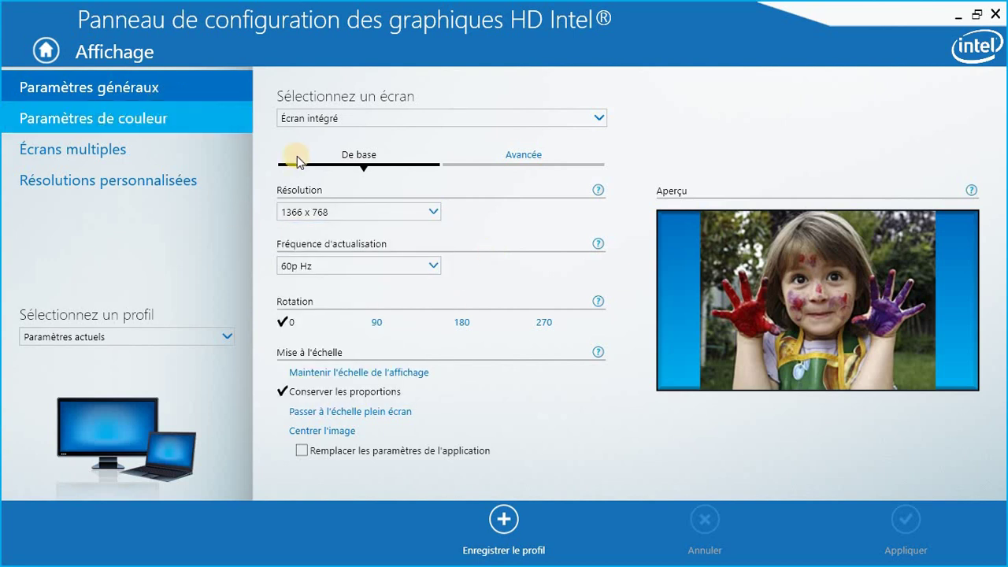
click(381, 213)
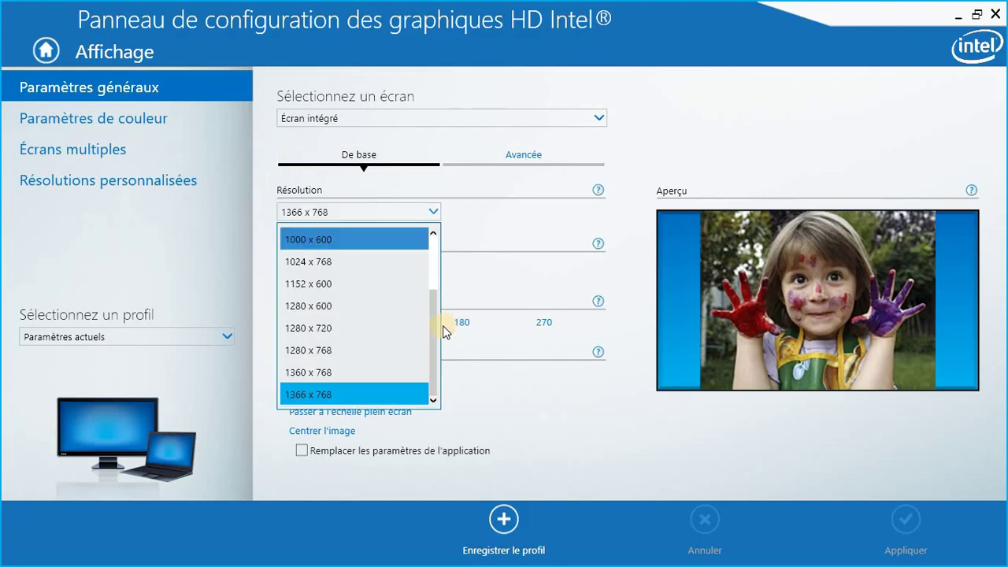
drag(430, 374, 430, 372)
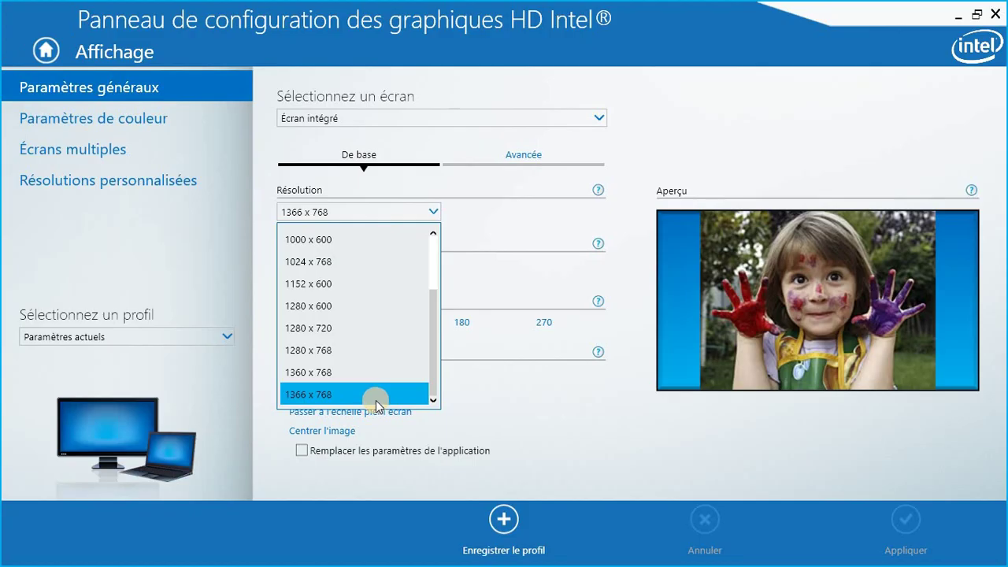
click(439, 371)
drag(439, 371, 433, 251)
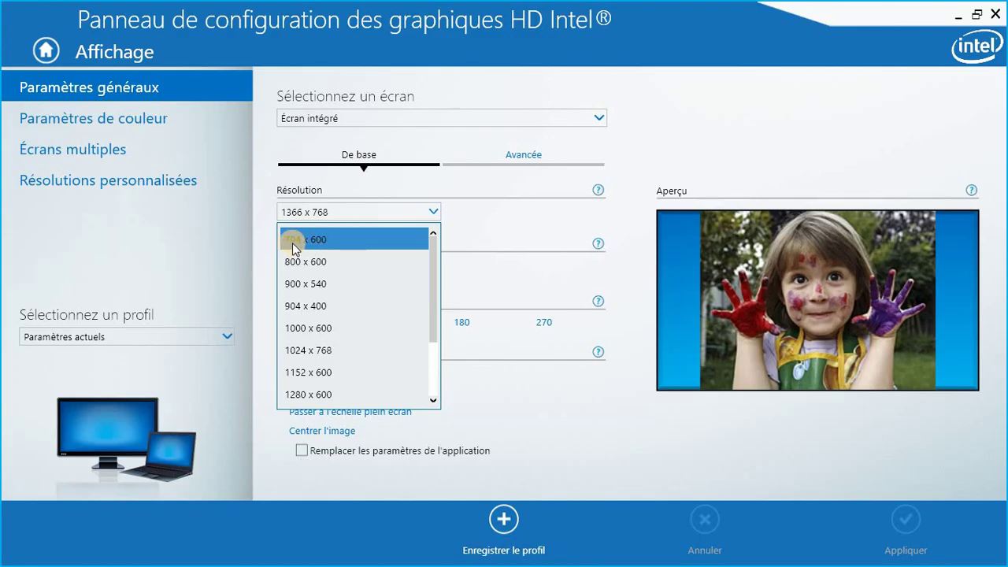
Step: Preview the 800 x 600 and 704 x 600 resolutions without applying them, and select 1366 x 768 again
click(341, 269)
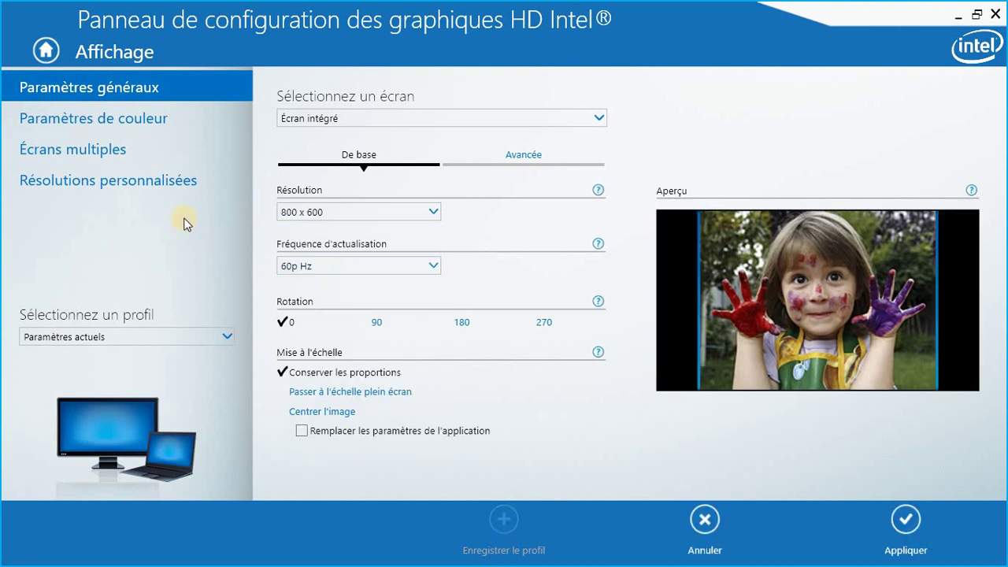
click(424, 216)
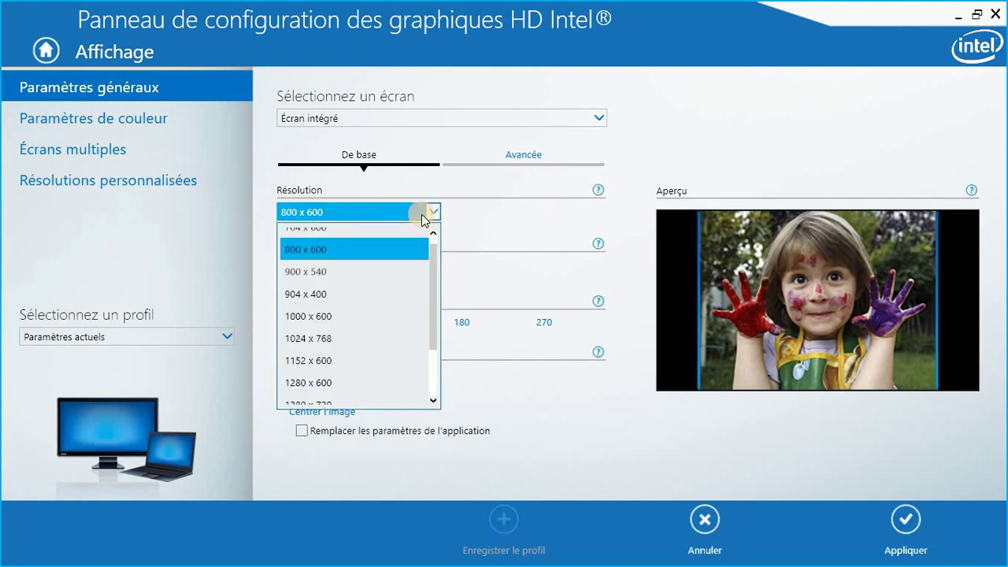
click(386, 240)
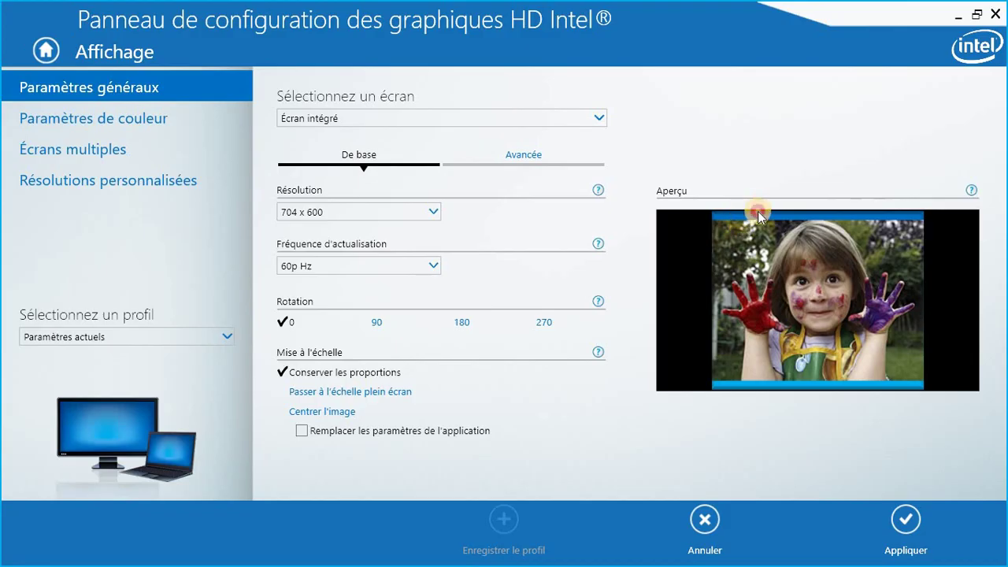
click(409, 212)
drag(434, 288, 429, 405)
click(364, 394)
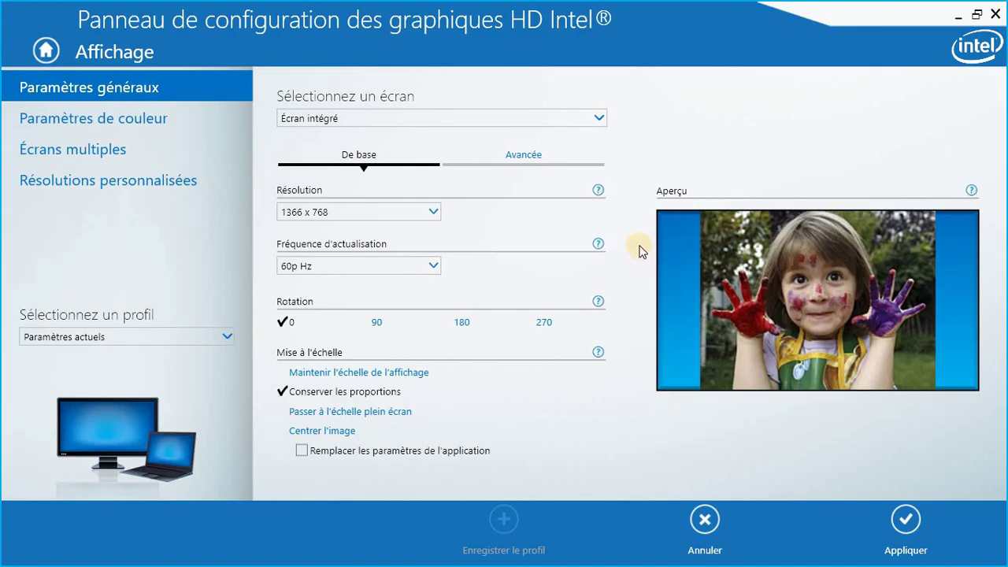
Step: Return to the custom resolutions settings and agree to continue past the warning
click(70, 157)
click(133, 178)
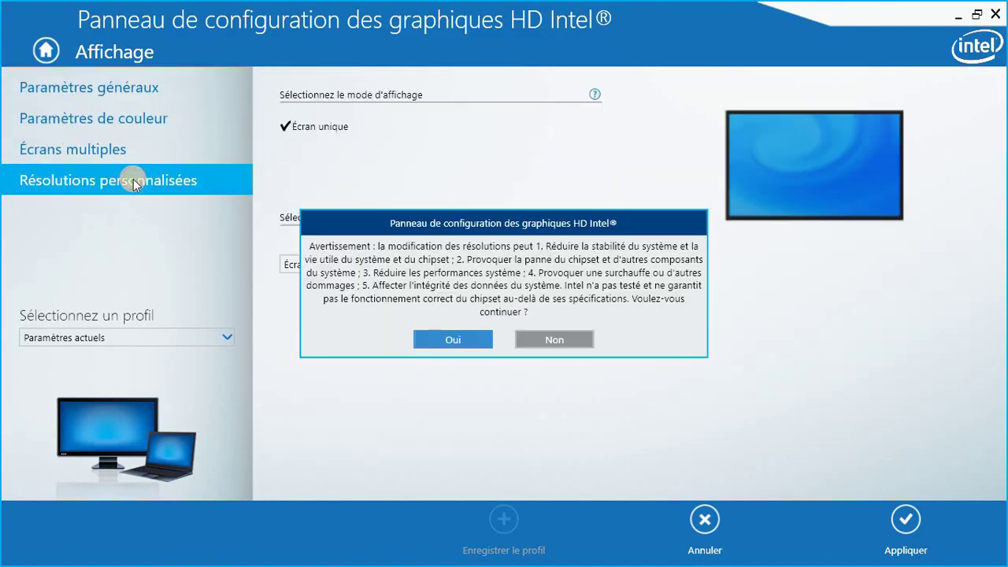
click(453, 340)
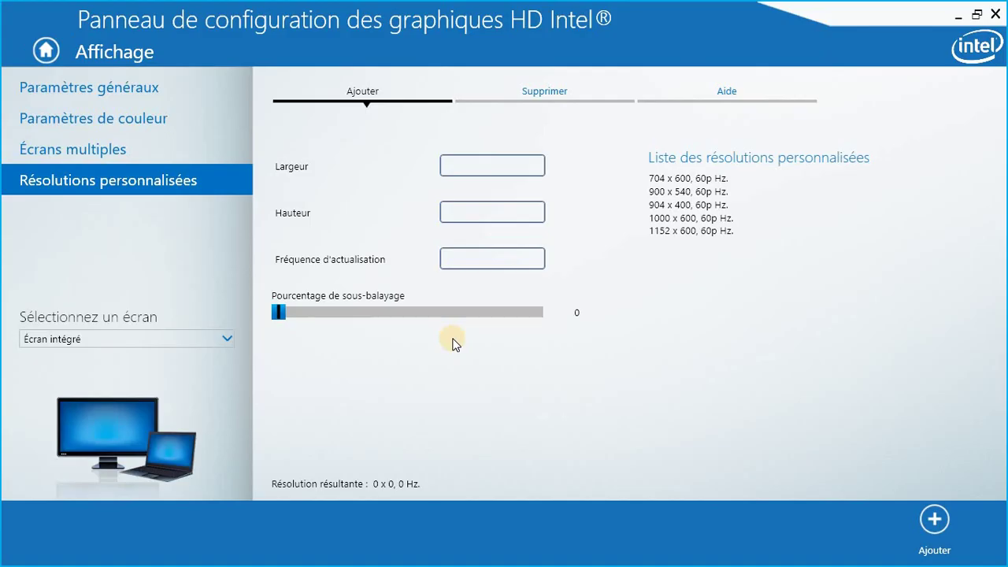
Step: Display the on-screen keyboard and enable Caps Lock for entering digits in the custom resolution's width field
click(489, 169)
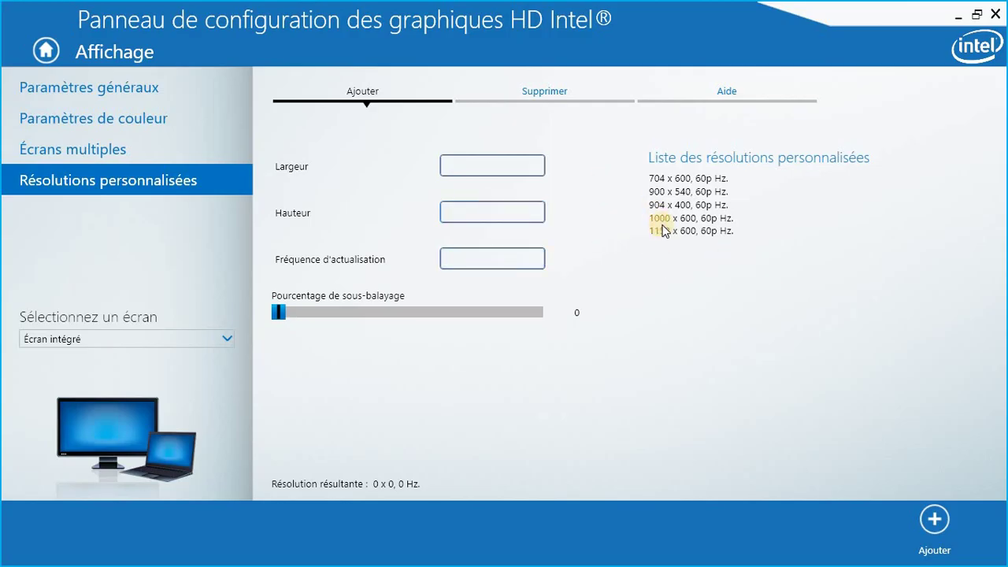
click(502, 165)
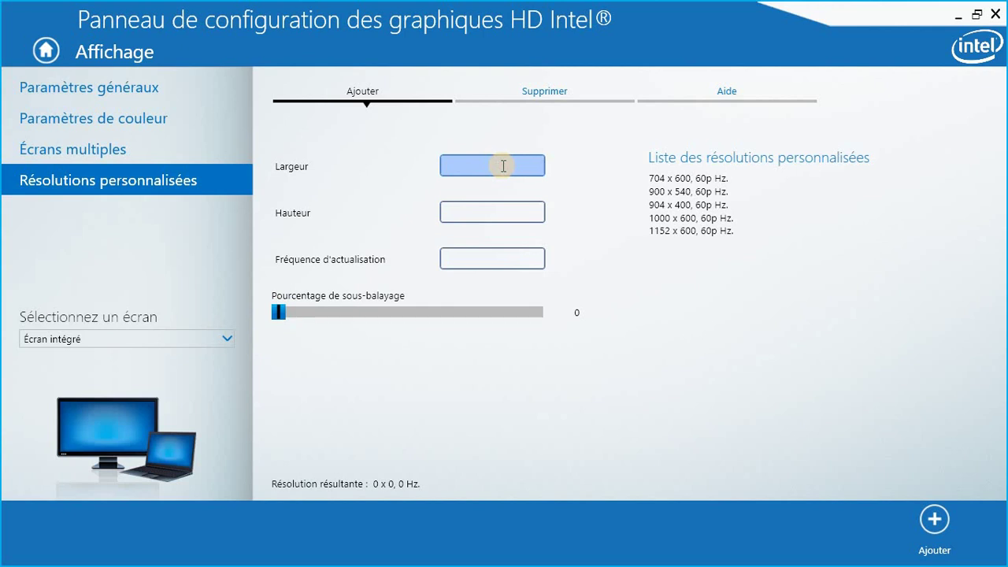
key(super+ctrl+o)
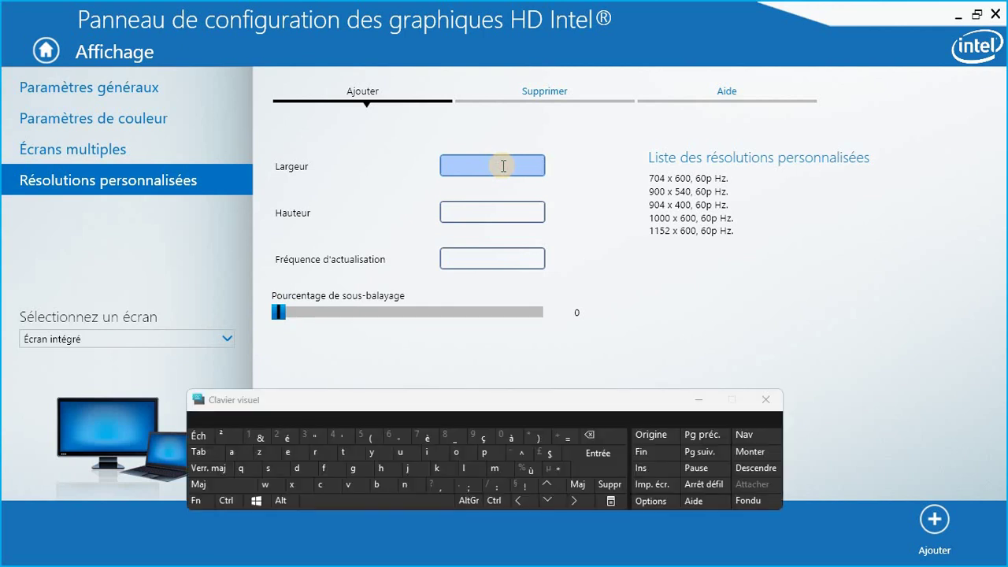
key(Caps_Lock)
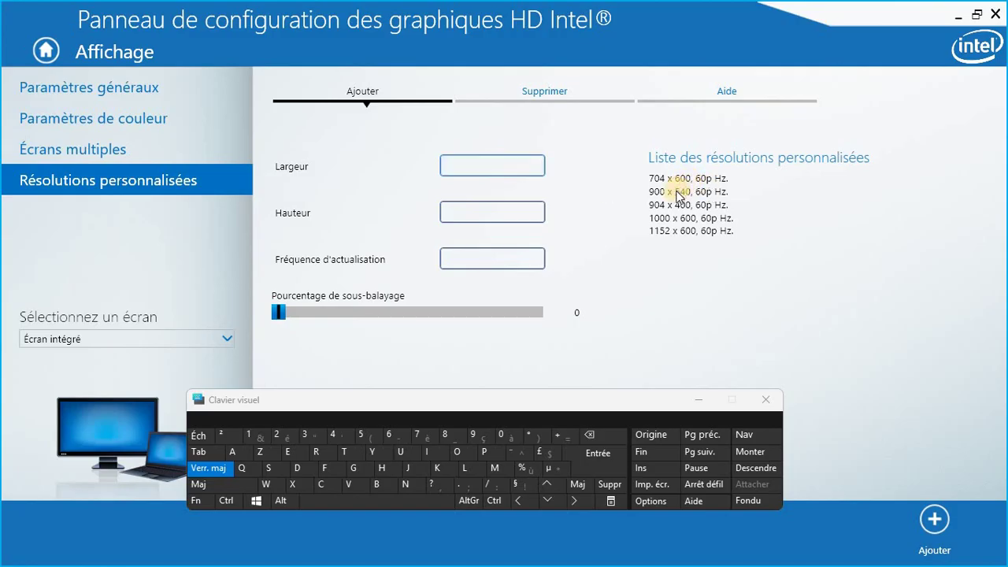
click(476, 160)
key(Caps_Lock)
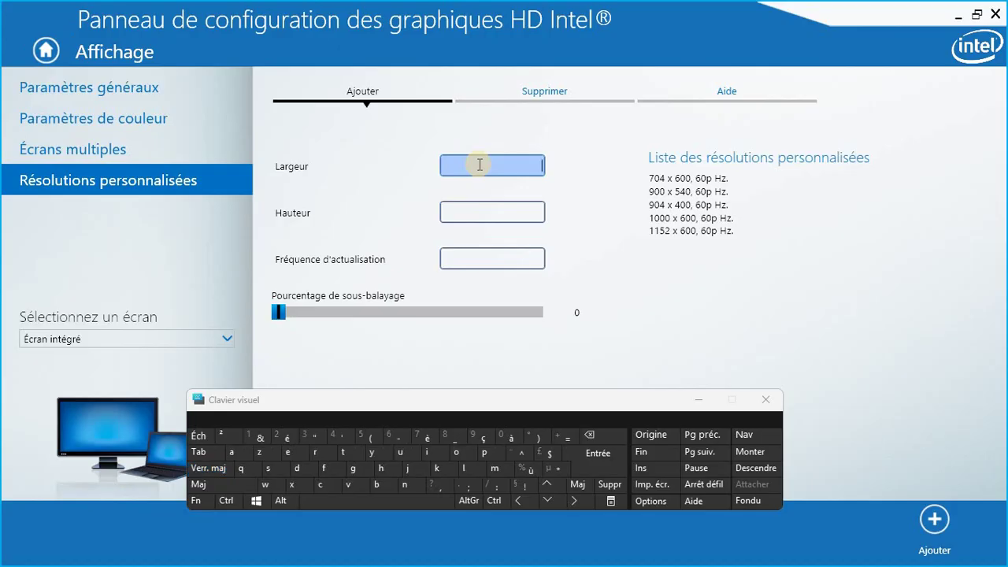
key(Caps_Lock)
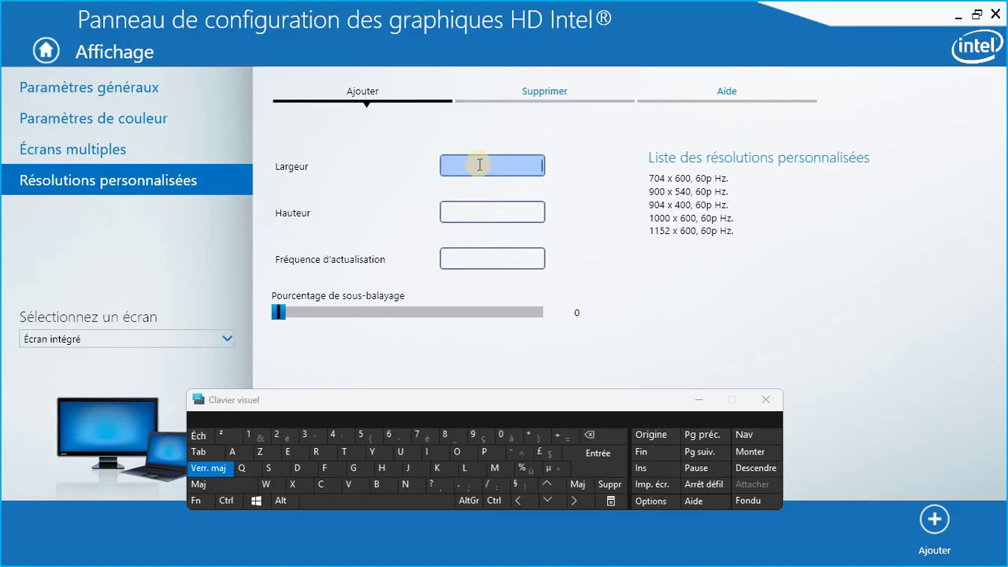
Step: Set the custom resolution to width 1000, height 600 and refresh rate 60, and close the on-screen keyboard
text(1000)
click(504, 217)
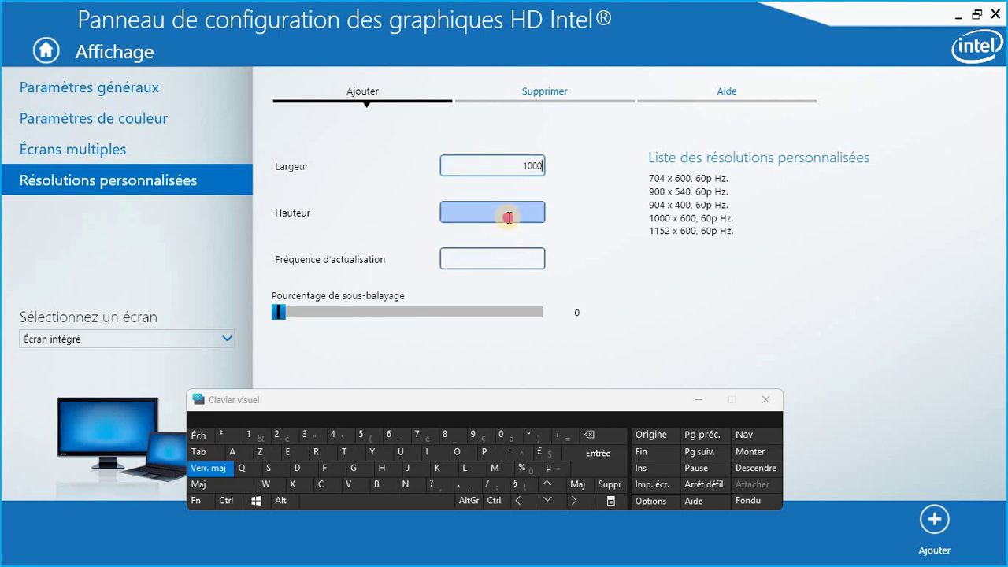
text(600)
click(532, 259)
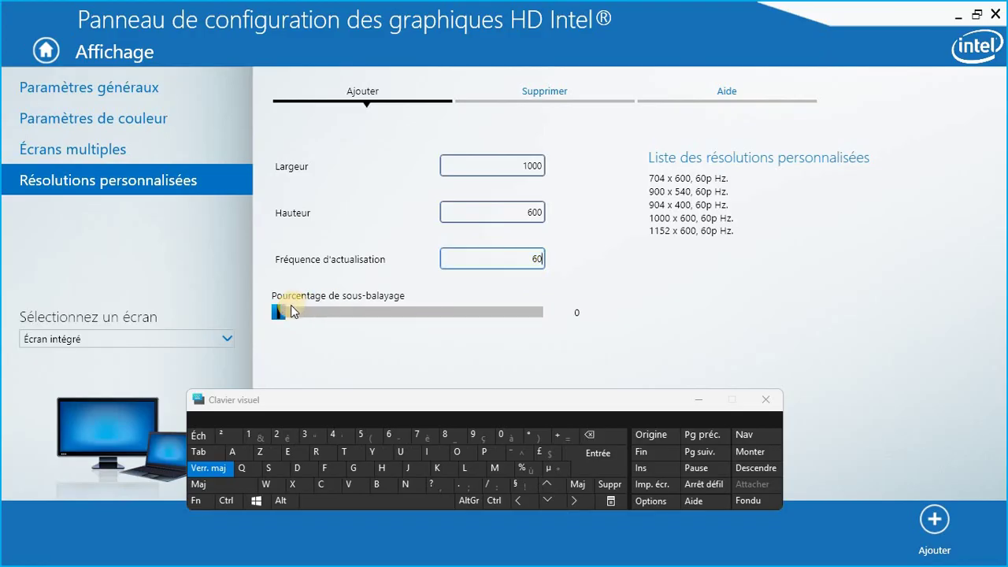
click(766, 401)
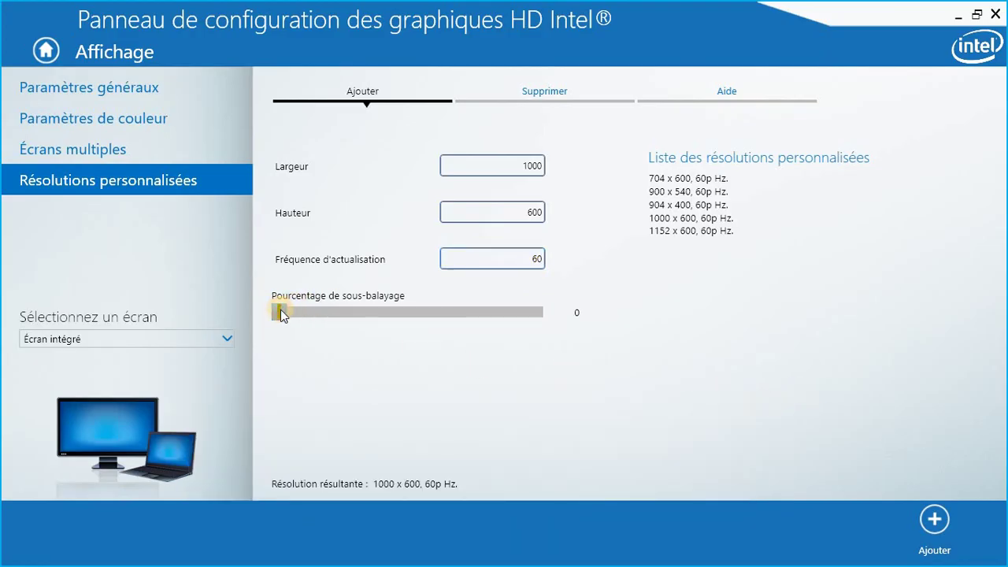
Step: Try an underscan percentage of 100 for the custom resolution, and return it to 0 each time
drag(281, 313, 735, 281)
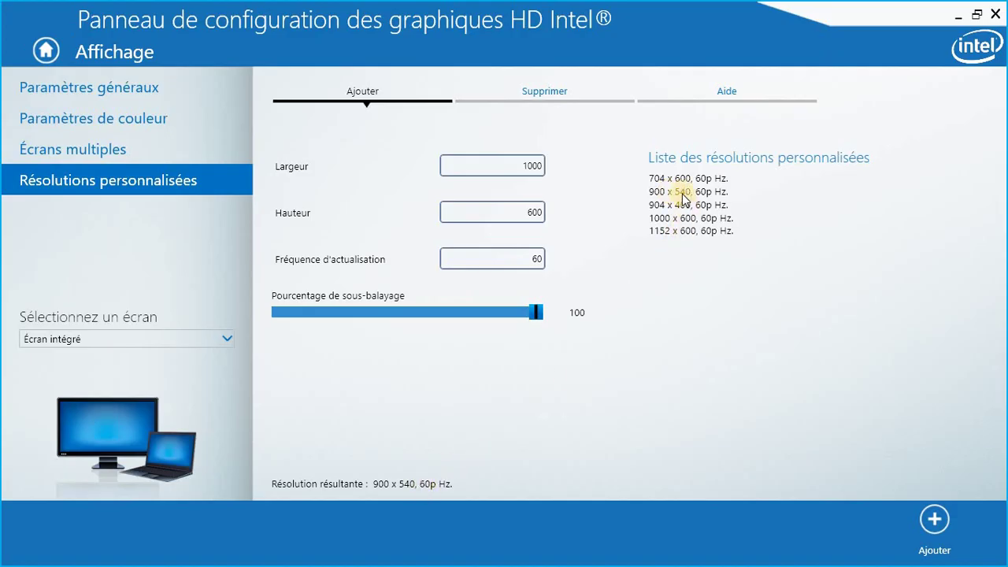
drag(535, 312, 222, 350)
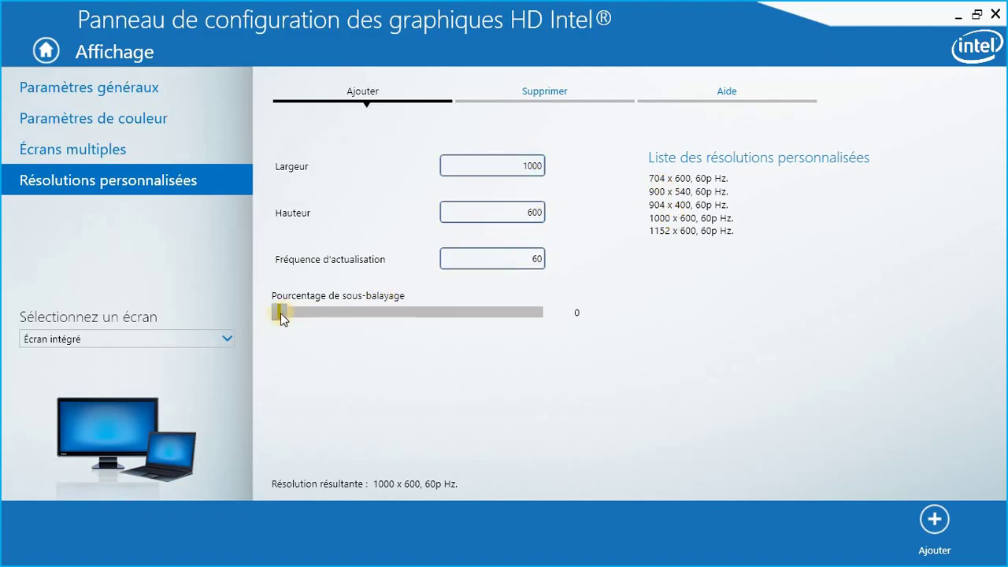
drag(427, 311, 693, 308)
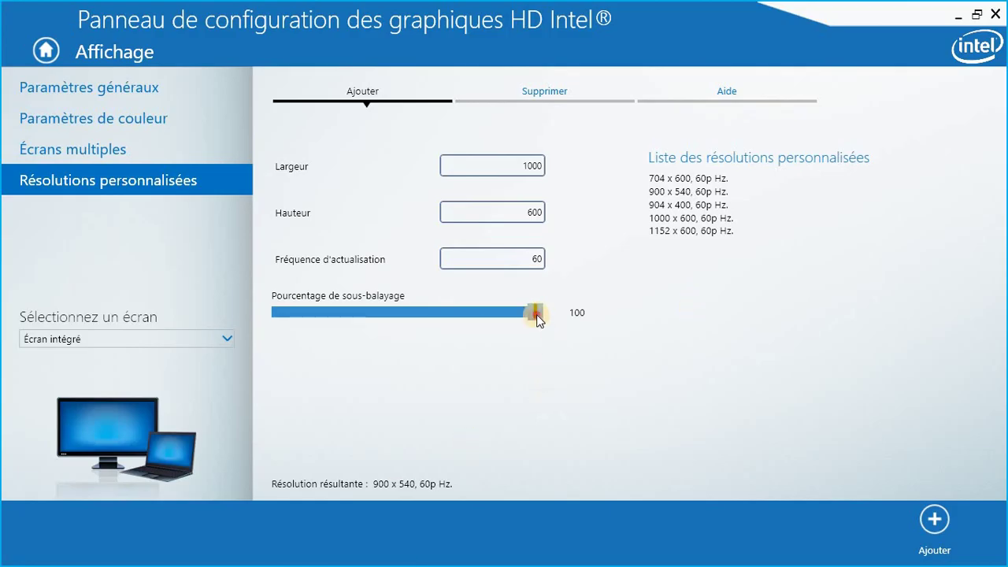
drag(536, 314, 132, 326)
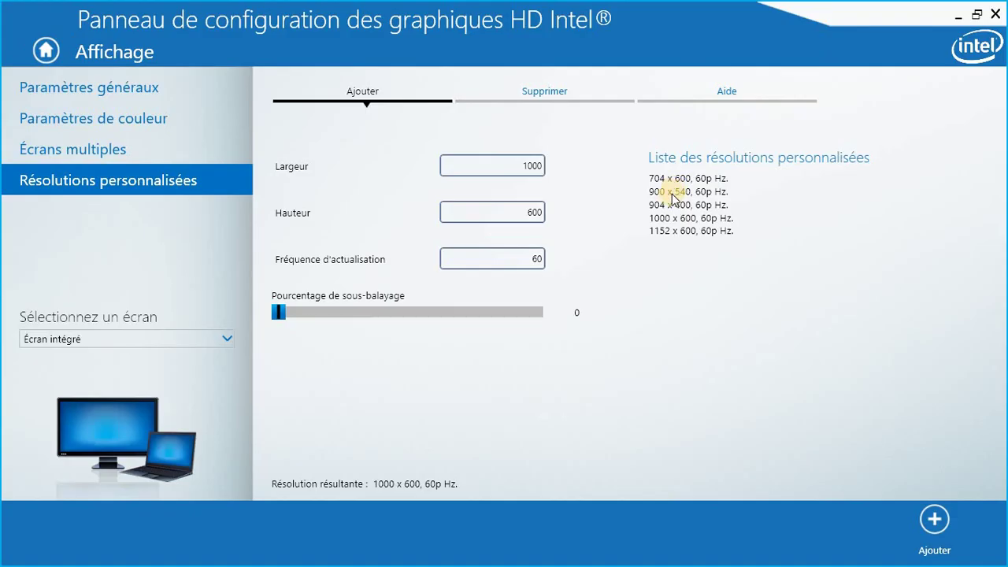
Step: Request adding the 1000 x 600, 60 Hz custom resolution and decline the confirmation
click(564, 102)
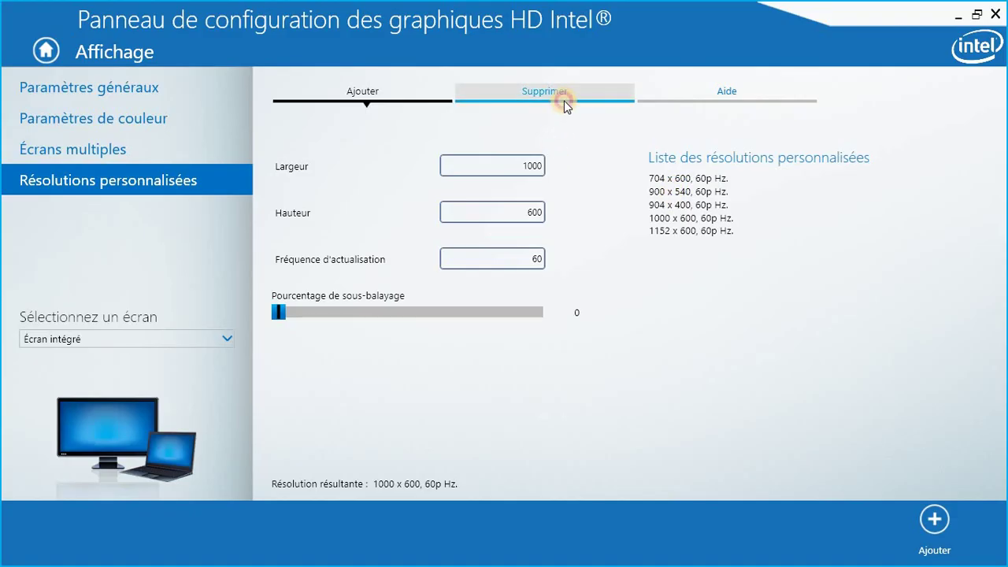
click(422, 100)
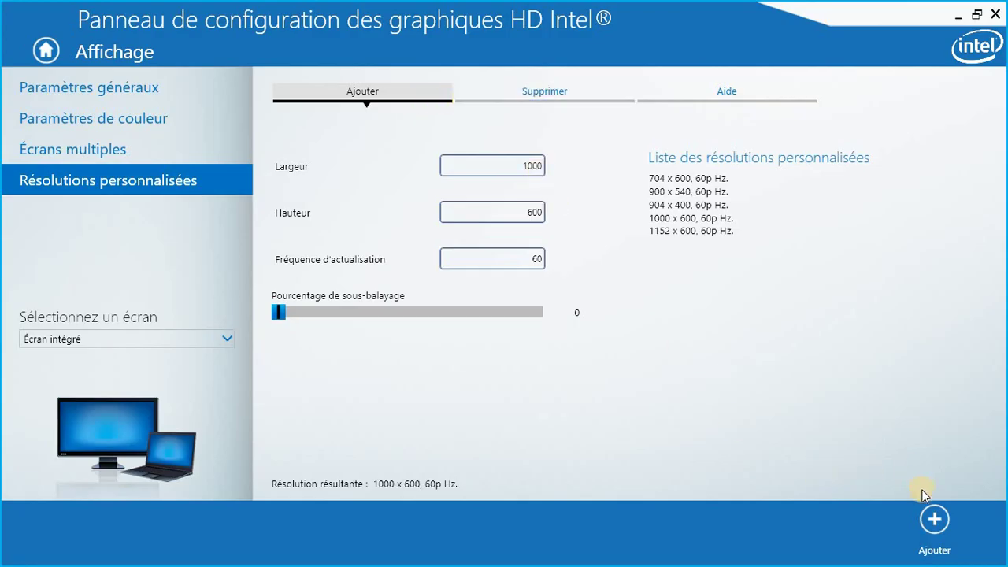
click(944, 523)
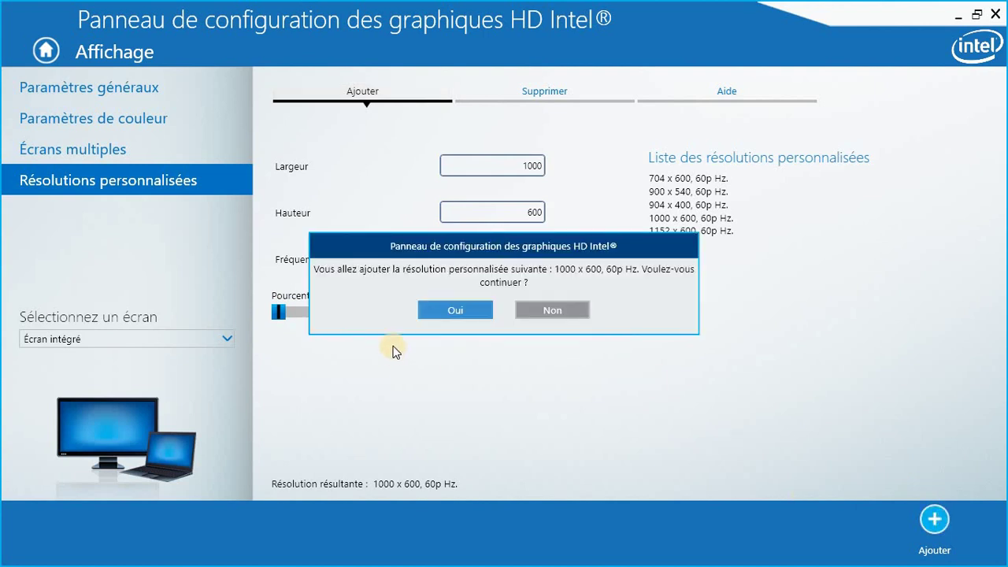
click(562, 312)
Step: Delete the 704 x 600, 60 Hz custom resolution, confirm the deletion, and close the graphics control panel
click(570, 91)
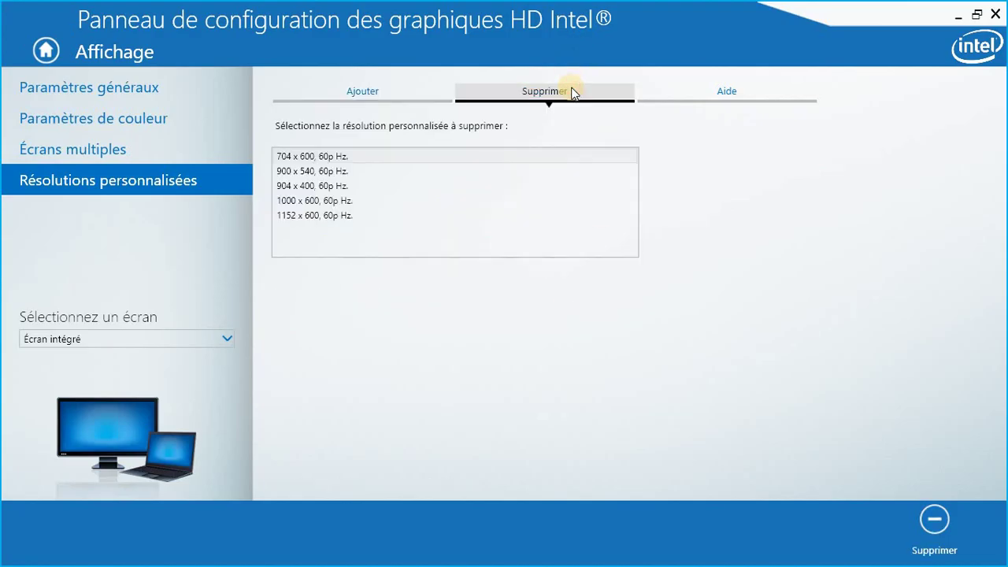
click(284, 169)
click(321, 161)
click(937, 521)
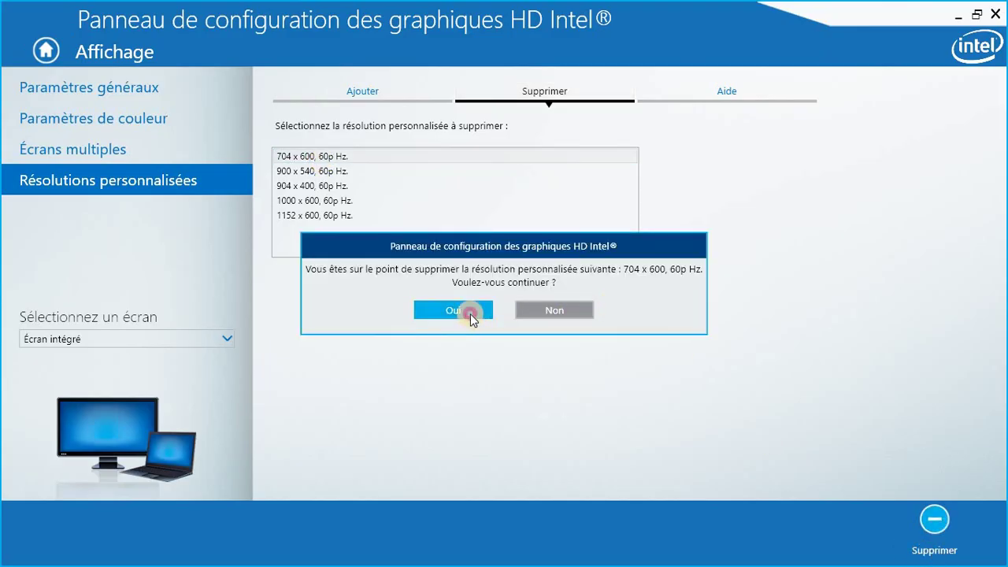
click(470, 313)
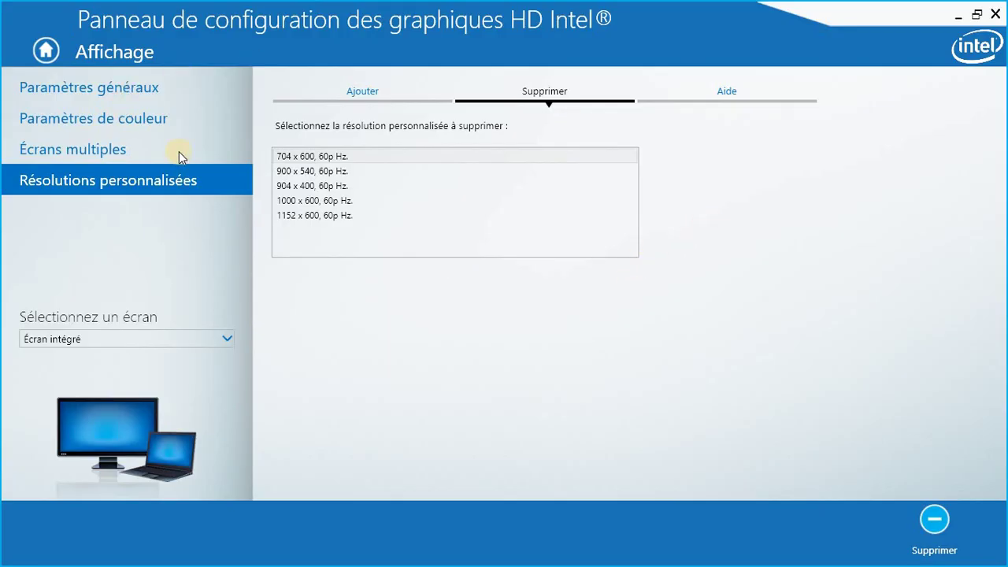
click(995, 14)
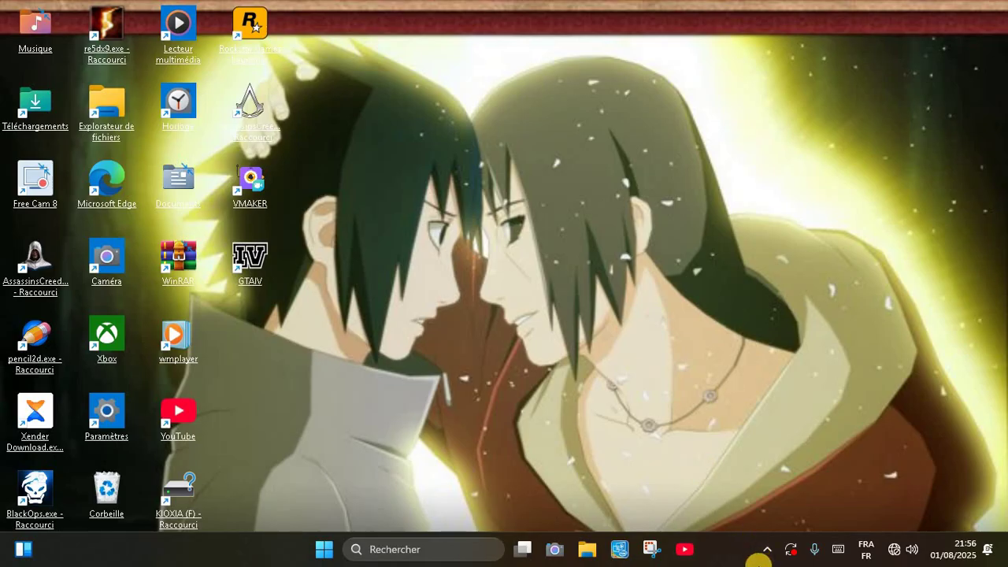
Step: Switch the display resolution to 1152 x 600 through the Intel graphics options on the desktop
click(768, 559)
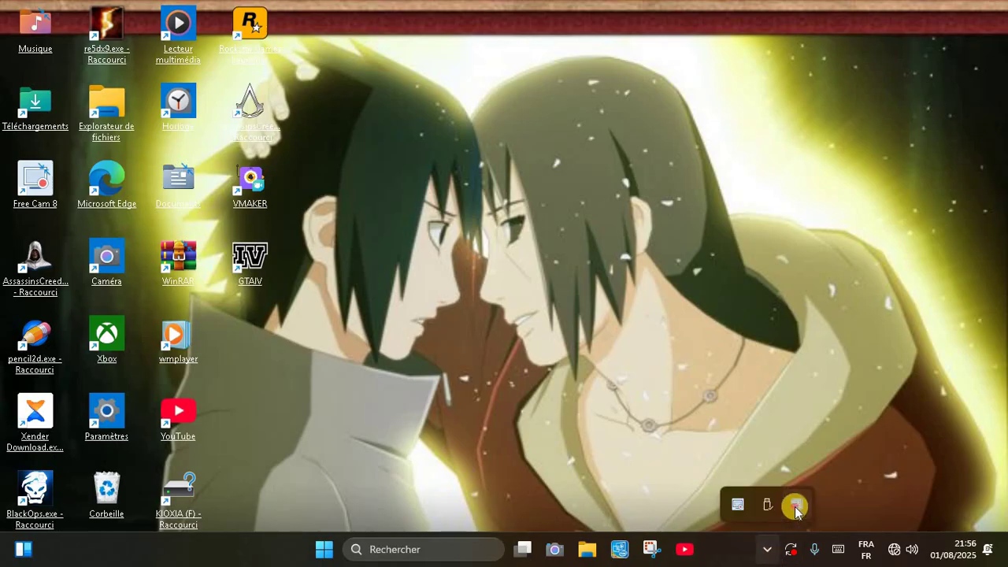
right_click(792, 504)
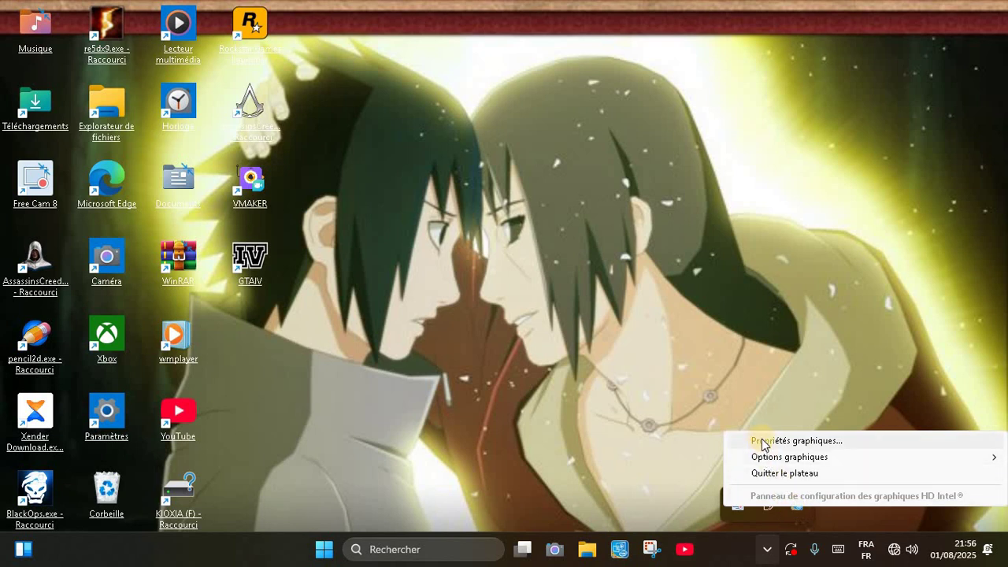
mouse_move(778, 457)
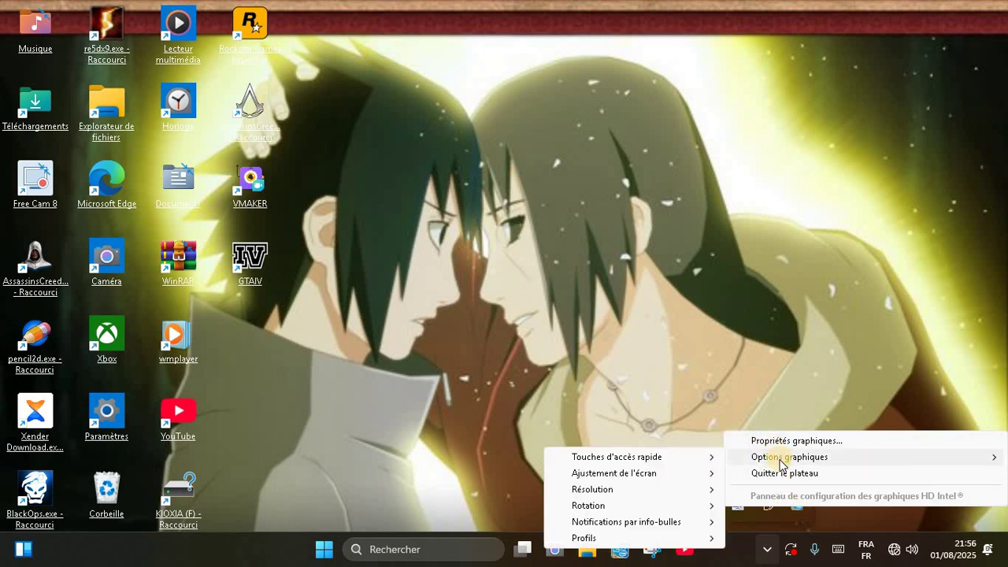
mouse_move(650, 498)
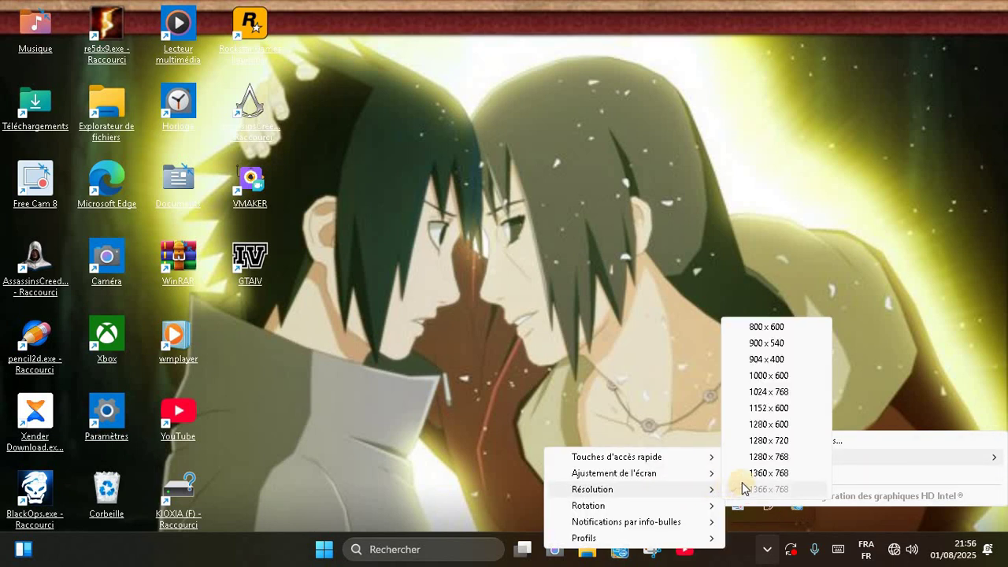
click(779, 408)
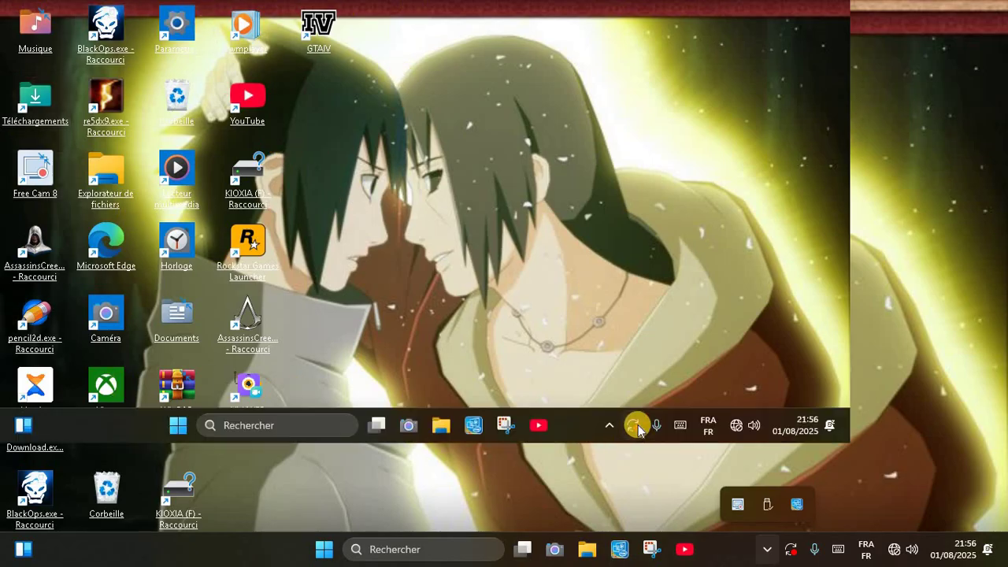
Step: Restore the display resolution to 1366 x 768 through the Intel graphics options
click(608, 425)
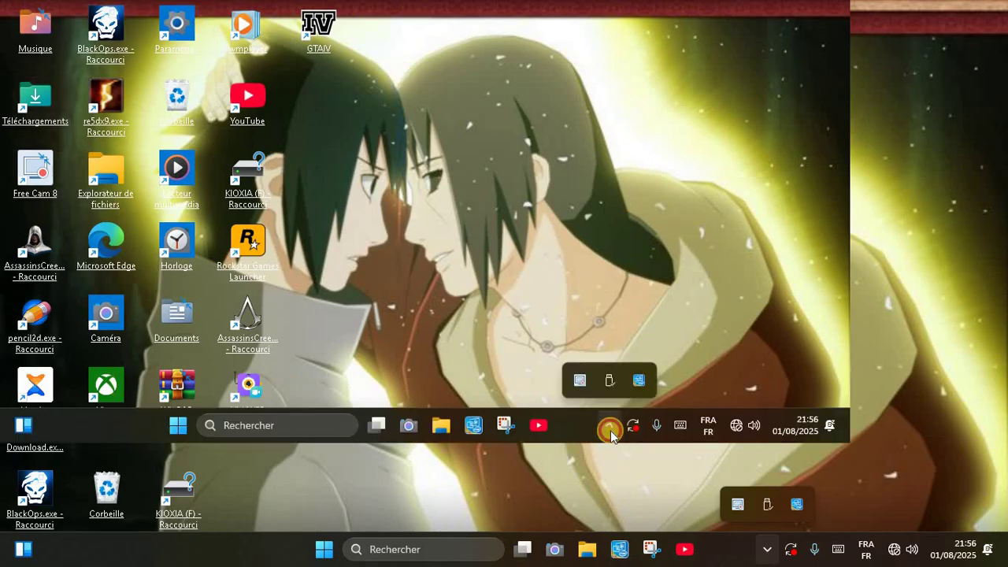
right_click(633, 385)
mouse_move(632, 334)
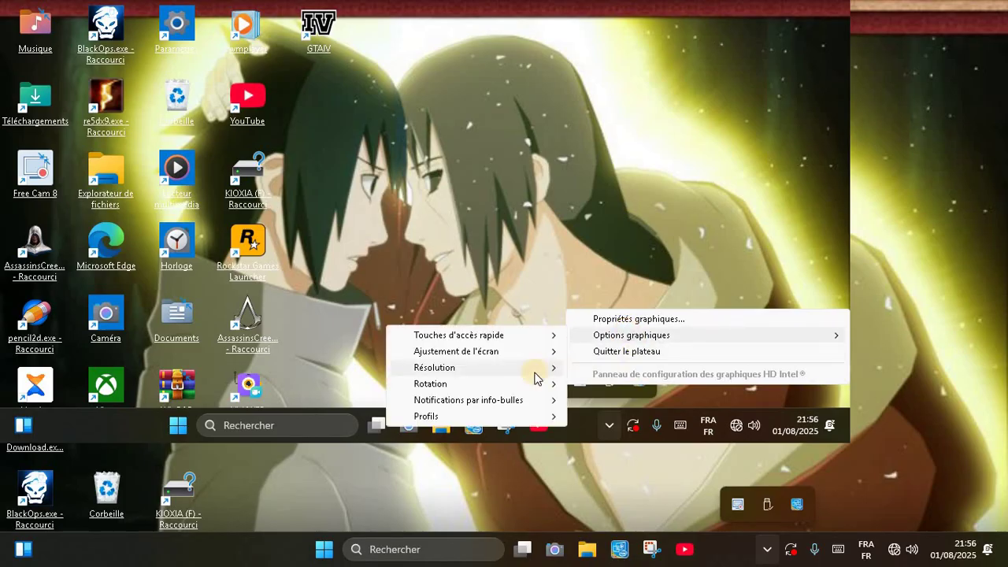
mouse_move(536, 376)
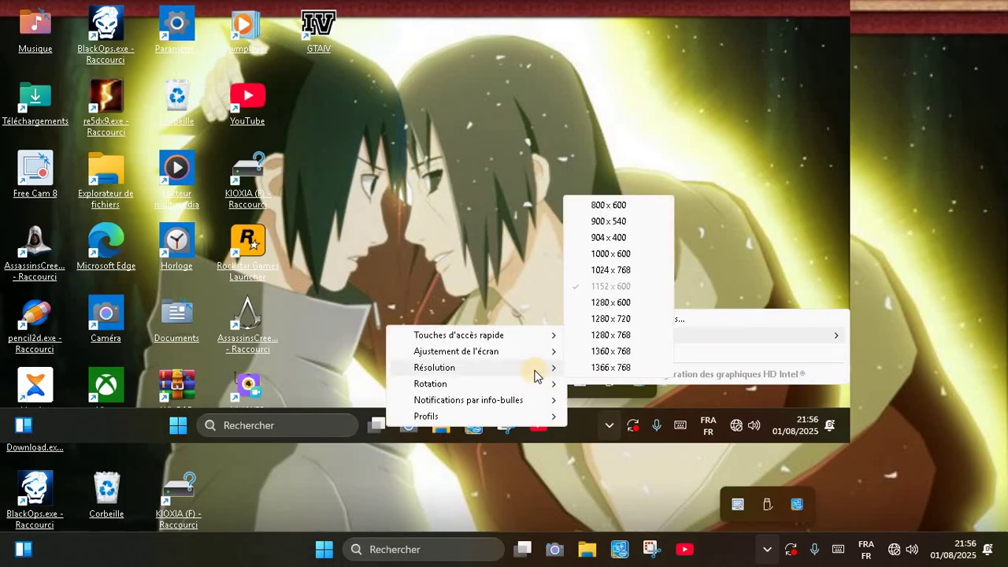
click(610, 368)
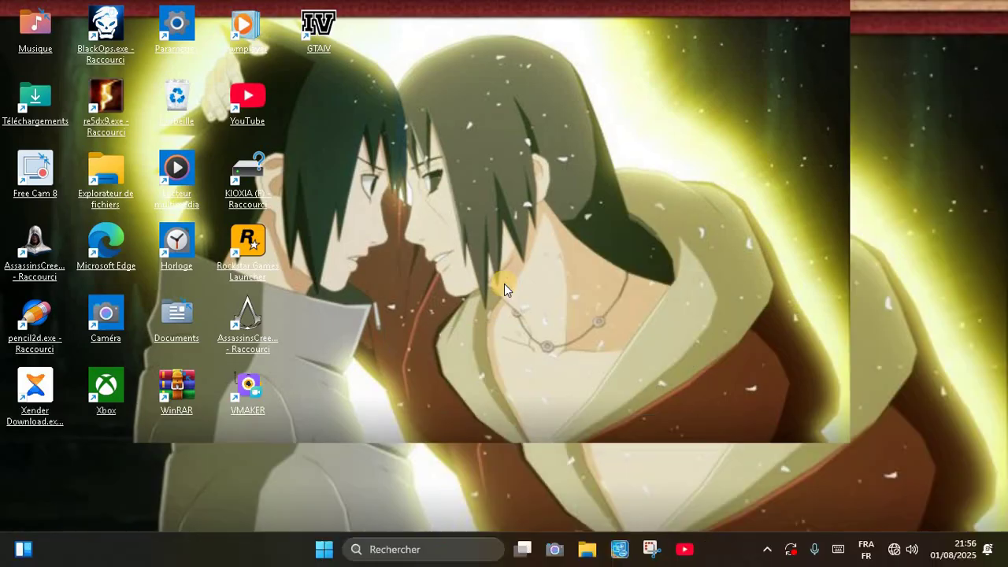